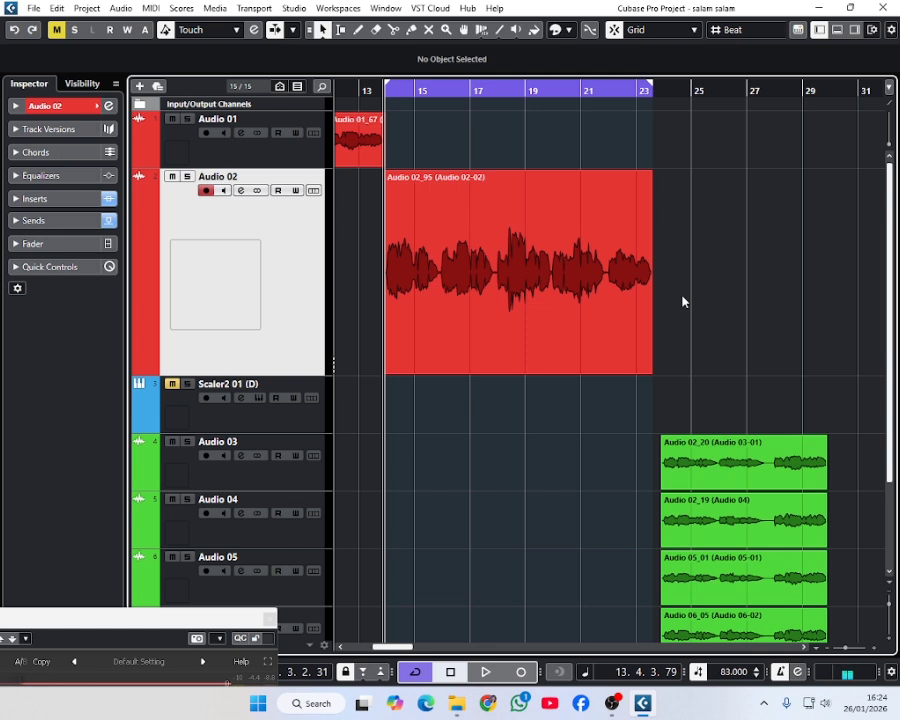
# Zoom the tracks to 3 rows and enlarge the timeline so the whole Audio 02 clip fills the view
pyautogui.click(889, 586)
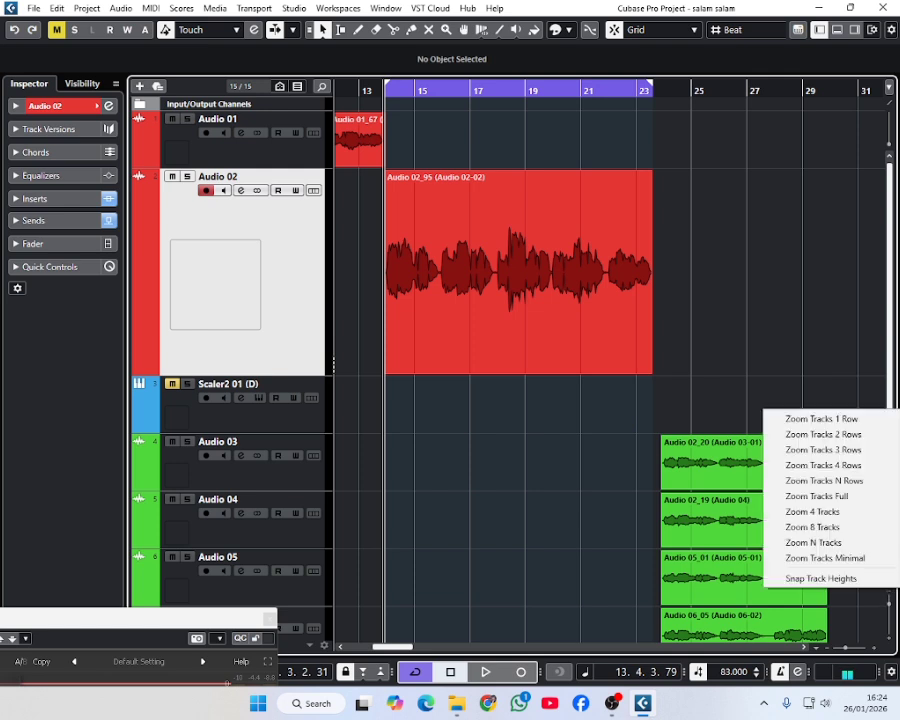
pyautogui.click(831, 451)
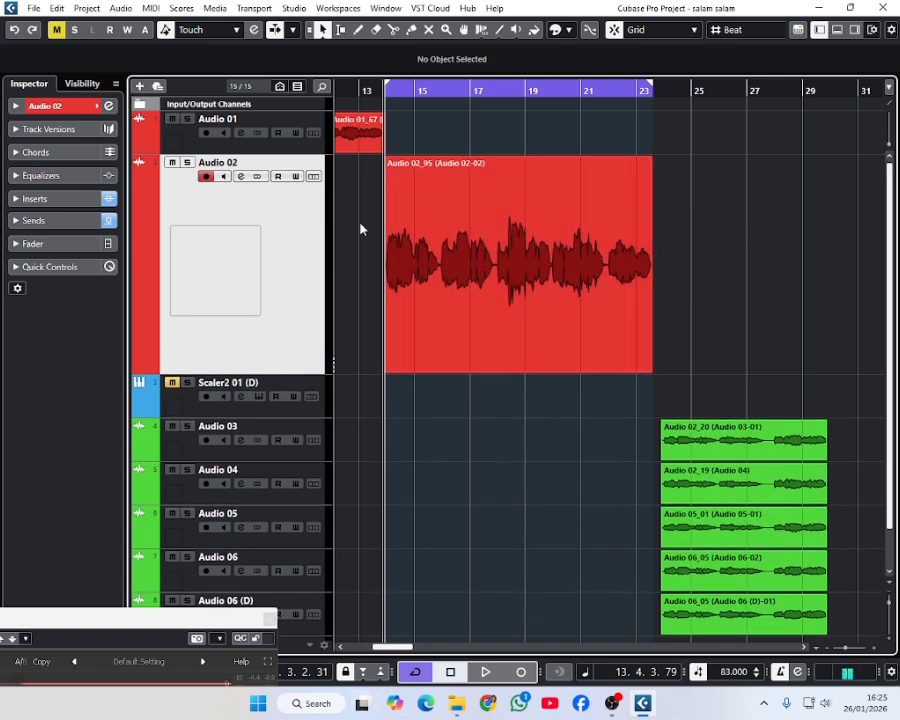
pyautogui.scroll(2, 392, 150)
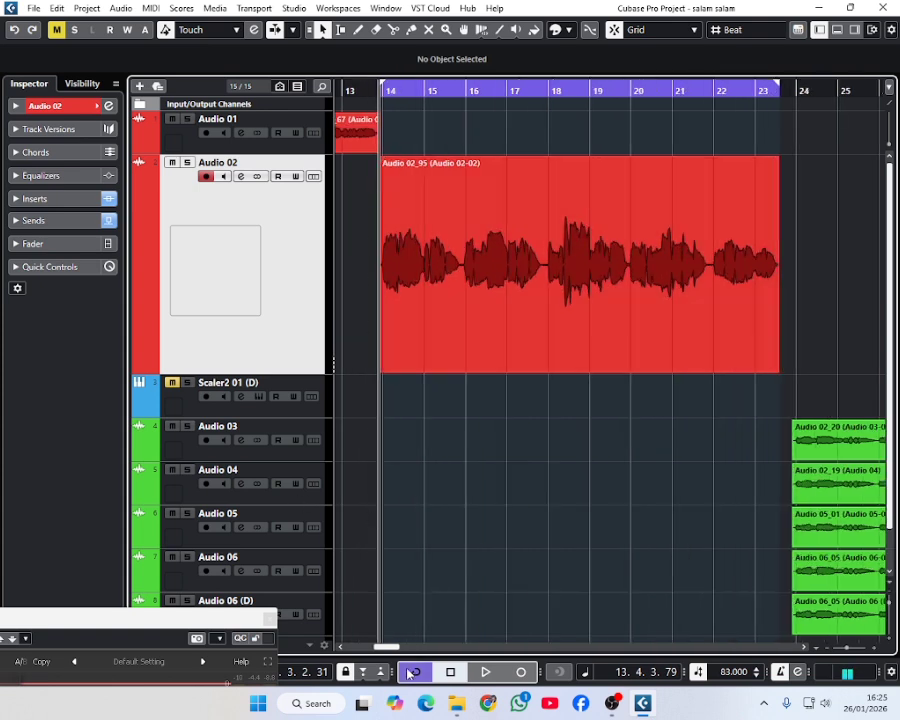
pyautogui.moveTo(386, 647)
pyautogui.mouseDown()
pyautogui.moveTo(370, 645)
pyautogui.moveTo(391, 650)
pyautogui.mouseUp()
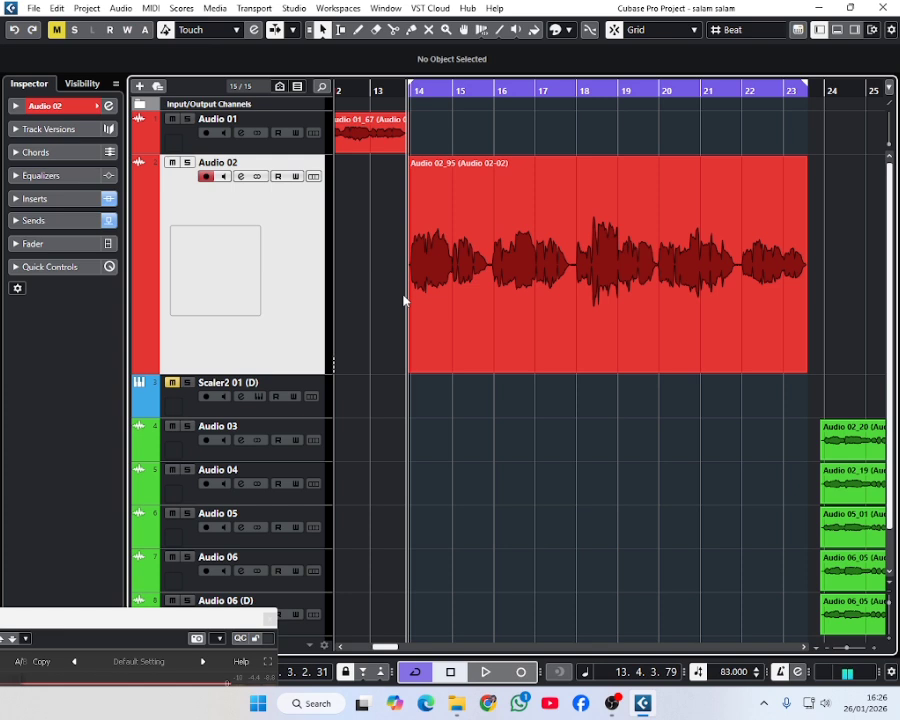
pyautogui.click(837, 29)
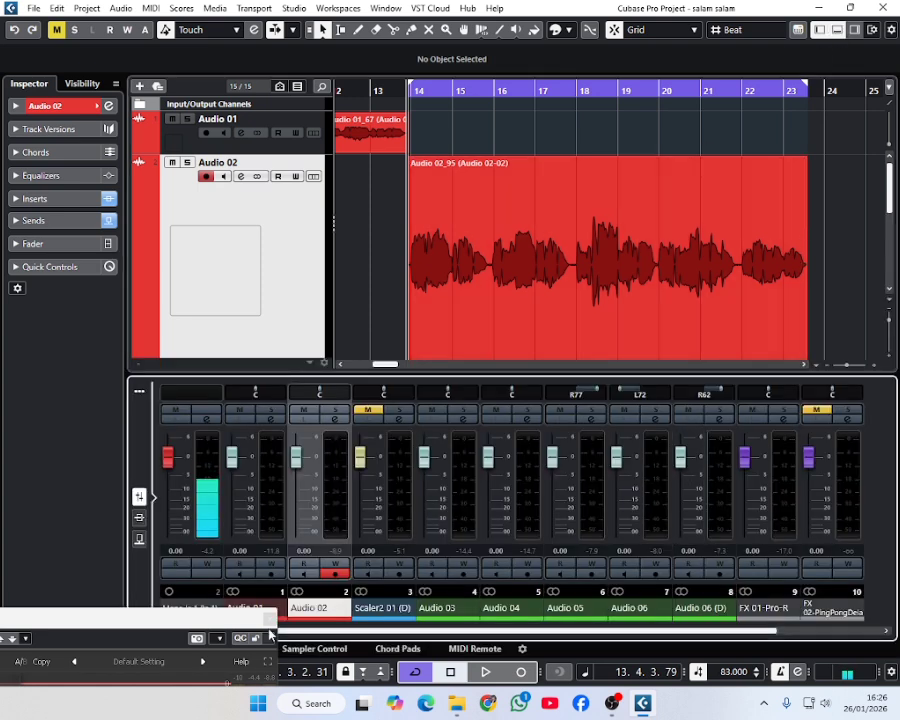
pyautogui.moveTo(147, 624)
pyautogui.mouseDown()
pyautogui.moveTo(150, 688)
pyautogui.moveTo(133, 615)
pyautogui.mouseUp()
pyautogui.click(137, 649)
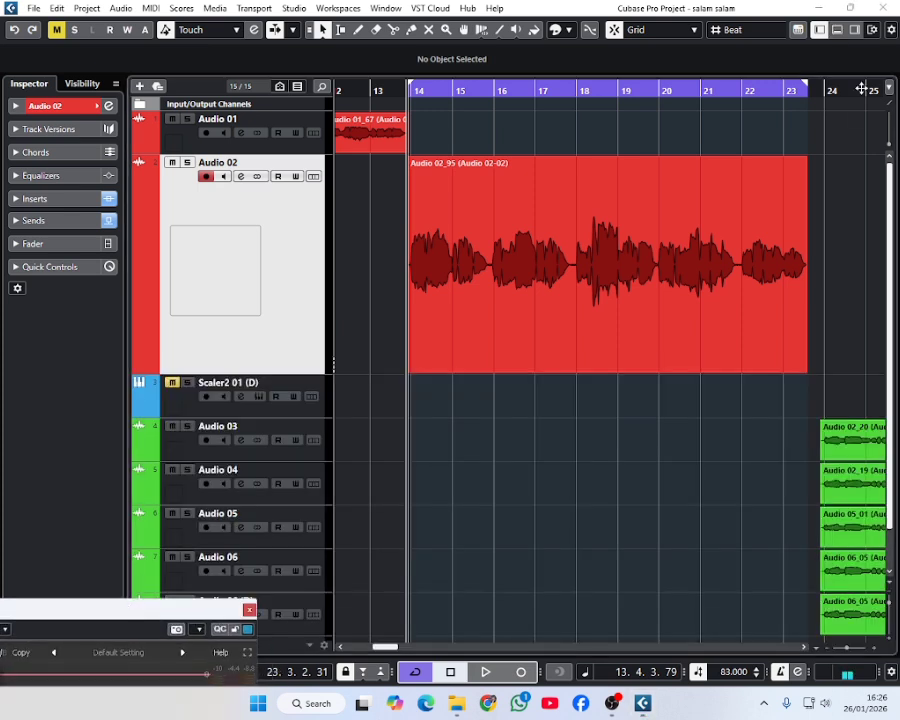
# Show the master level meter, play the Audio 02 clip to examine its level, and hide the meter again
pyautogui.click(854, 29)
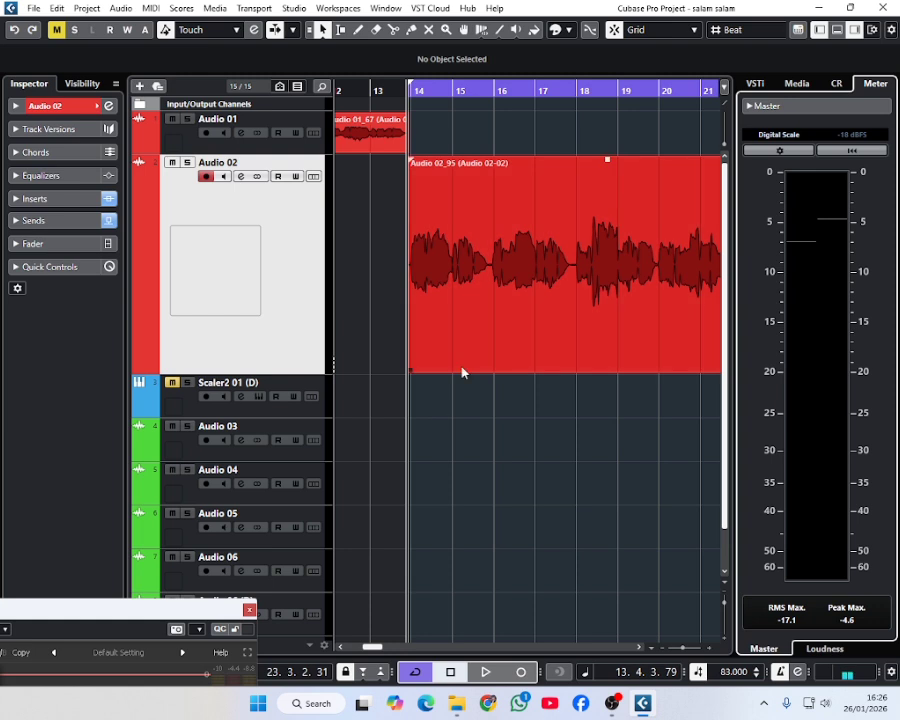
pyautogui.press('space')
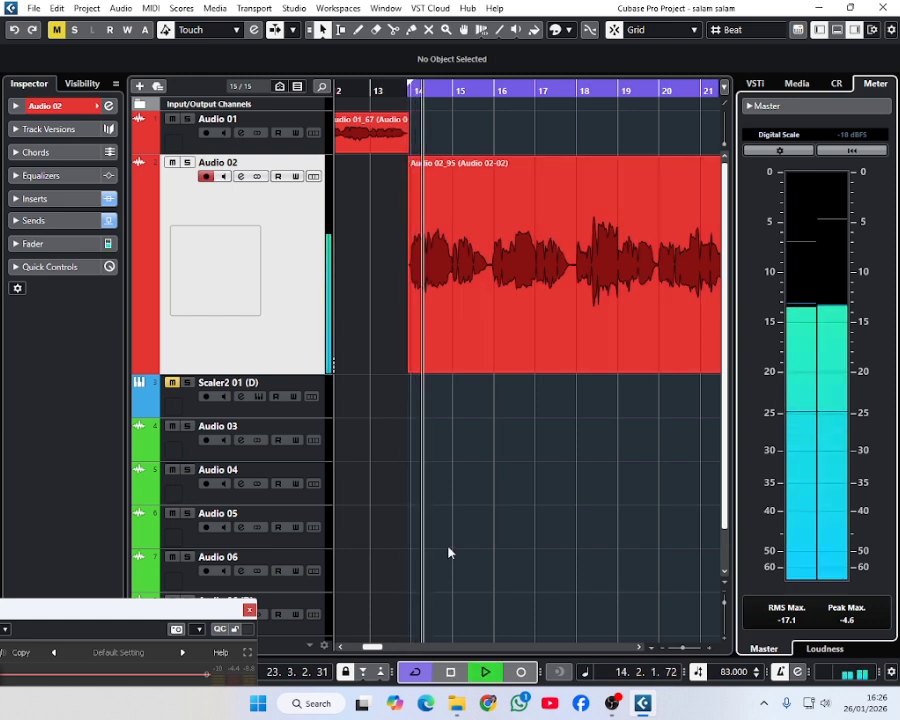
pyautogui.moveTo(376, 648); pyautogui.dragTo(378, 648)
pyautogui.press('space')
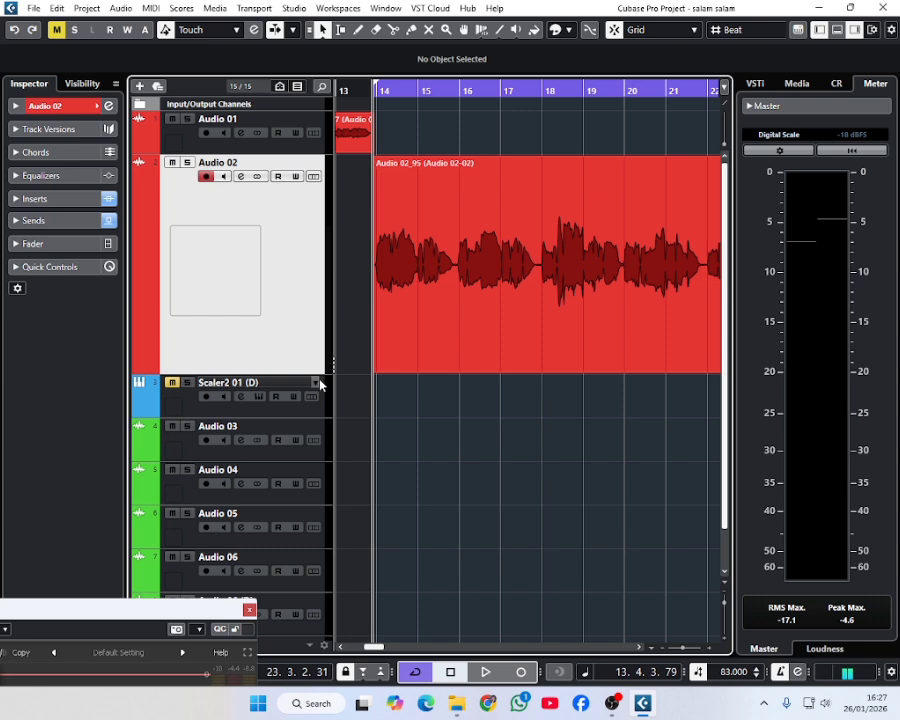
pyautogui.press('space')
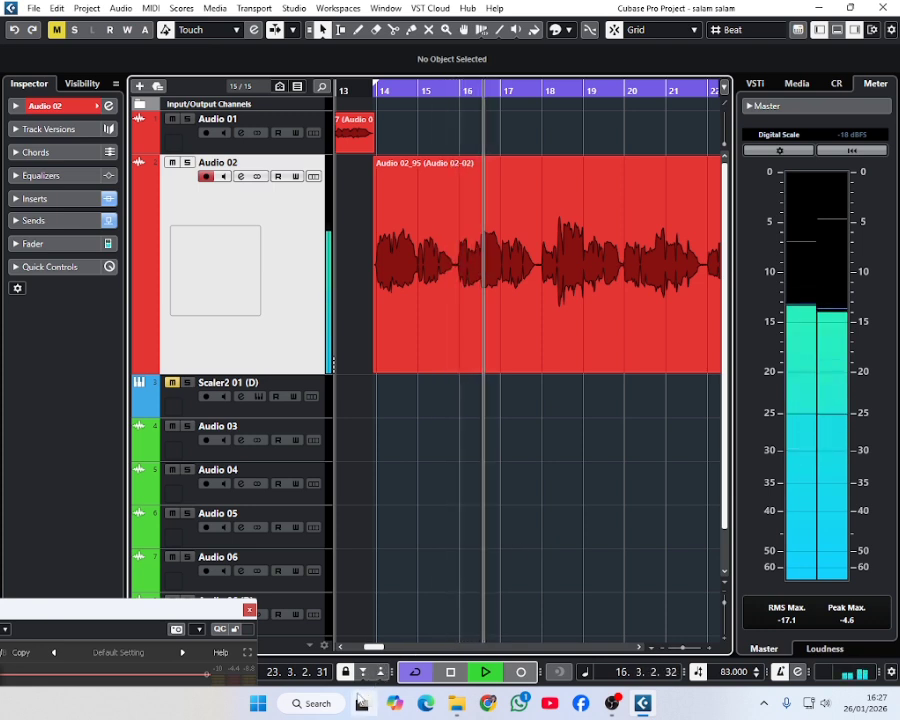
pyautogui.moveTo(362, 703)
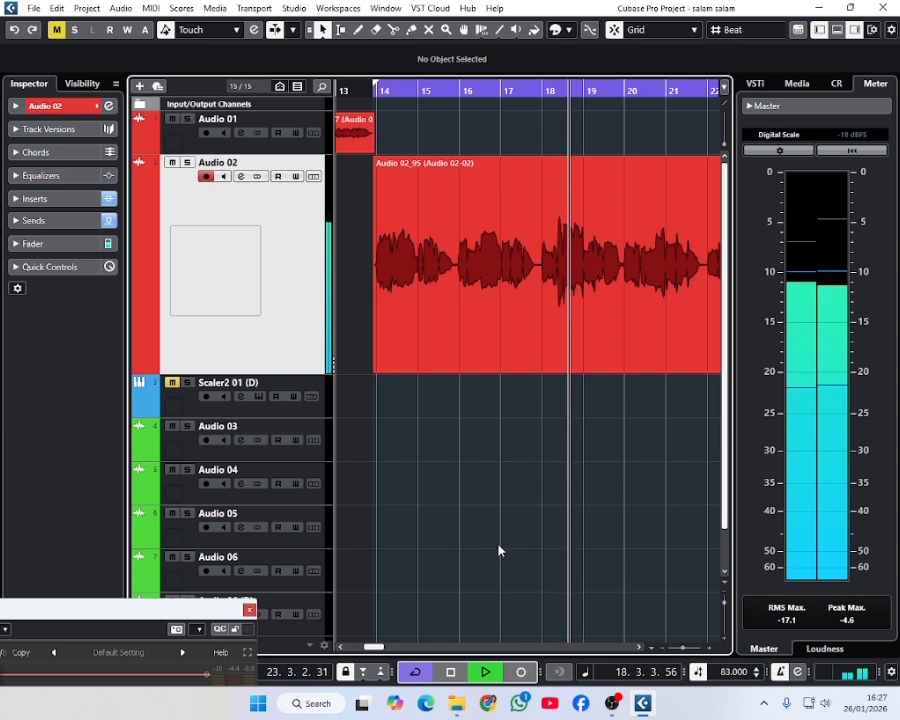
pyautogui.press('space')
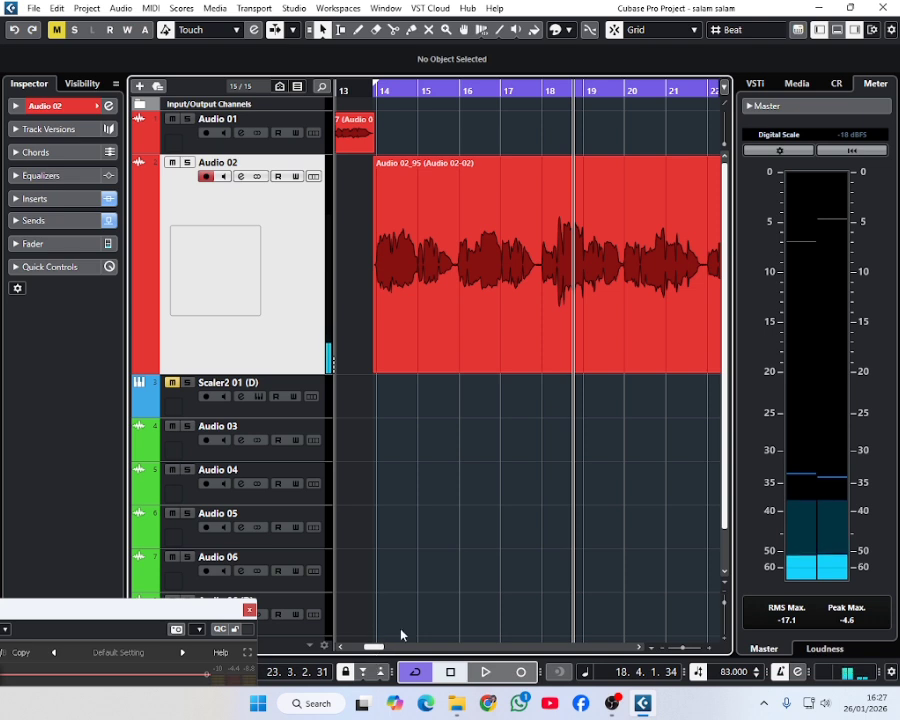
pyautogui.click(858, 32)
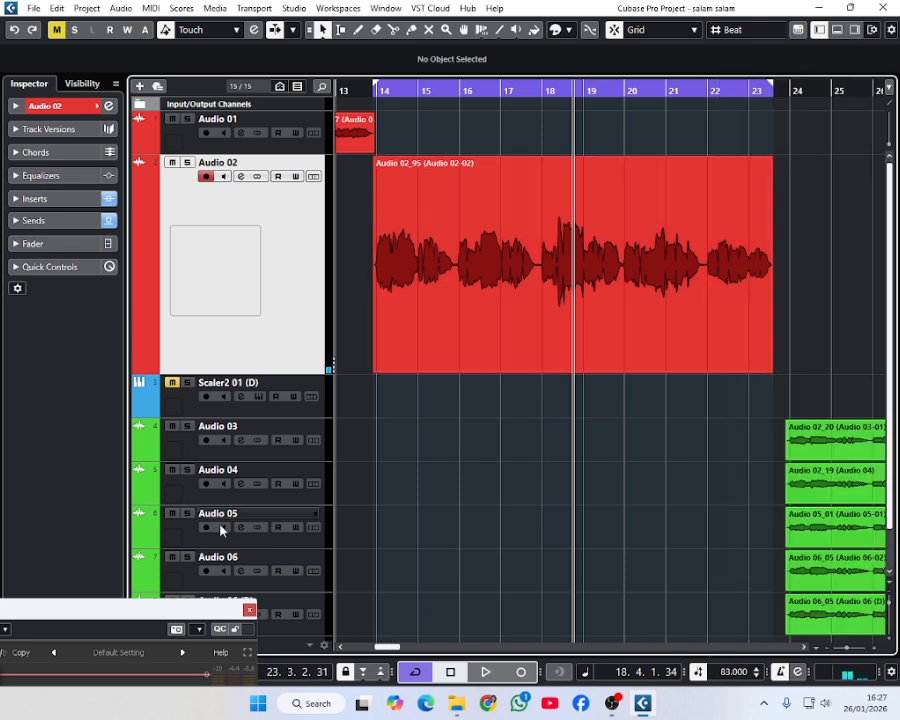
# Bring the Pro-C 2 compressor window of Audio 02 fully into view over the project and switch the compressor on
pyautogui.moveTo(172, 608); pyautogui.dragTo(630, 243)
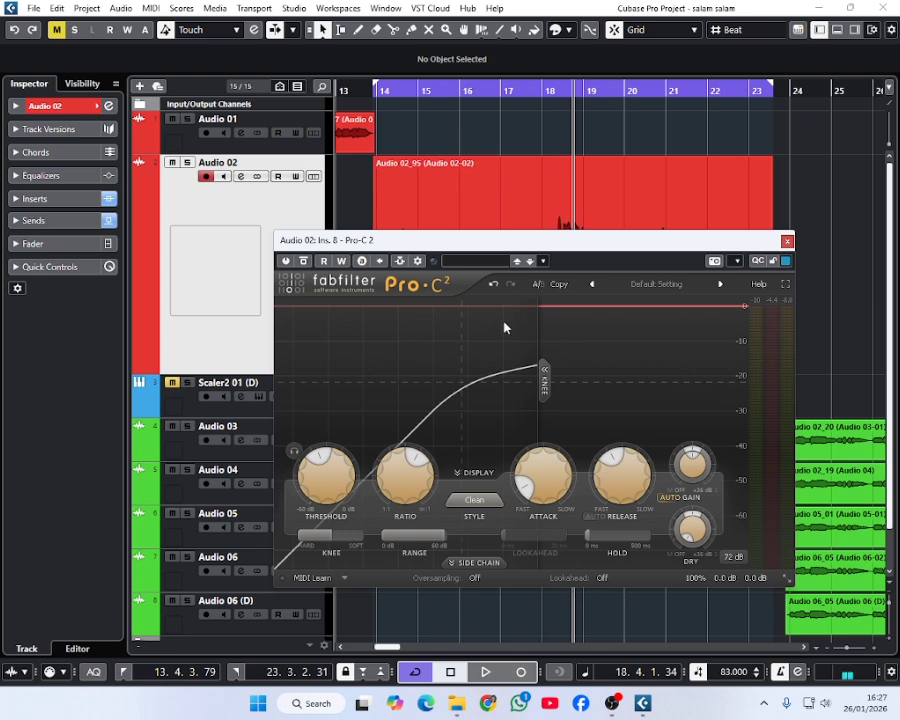
pyautogui.moveTo(413, 241); pyautogui.dragTo(276, 310)
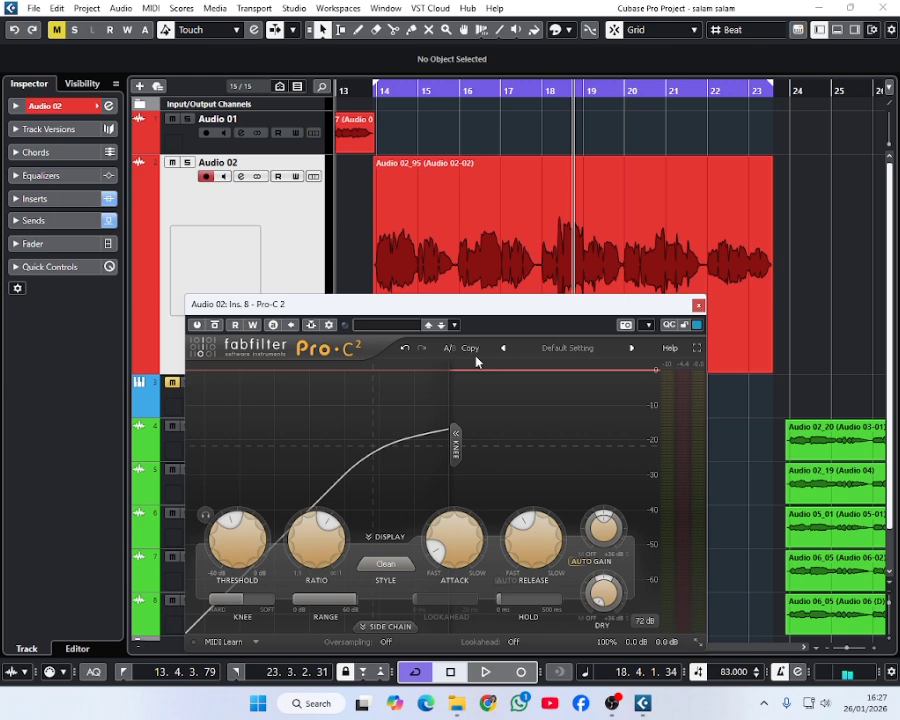
pyautogui.moveTo(274, 323); pyautogui.dragTo(248, 359)
pyautogui.moveTo(377, 362); pyautogui.dragTo(297, 296)
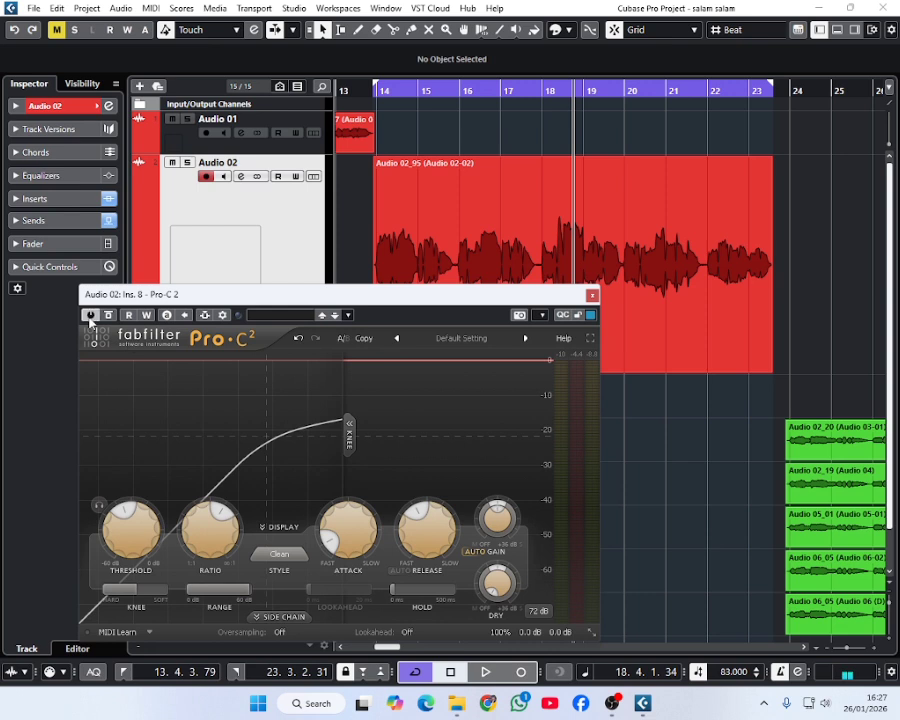
pyautogui.moveTo(113, 294); pyautogui.dragTo(145, 277)
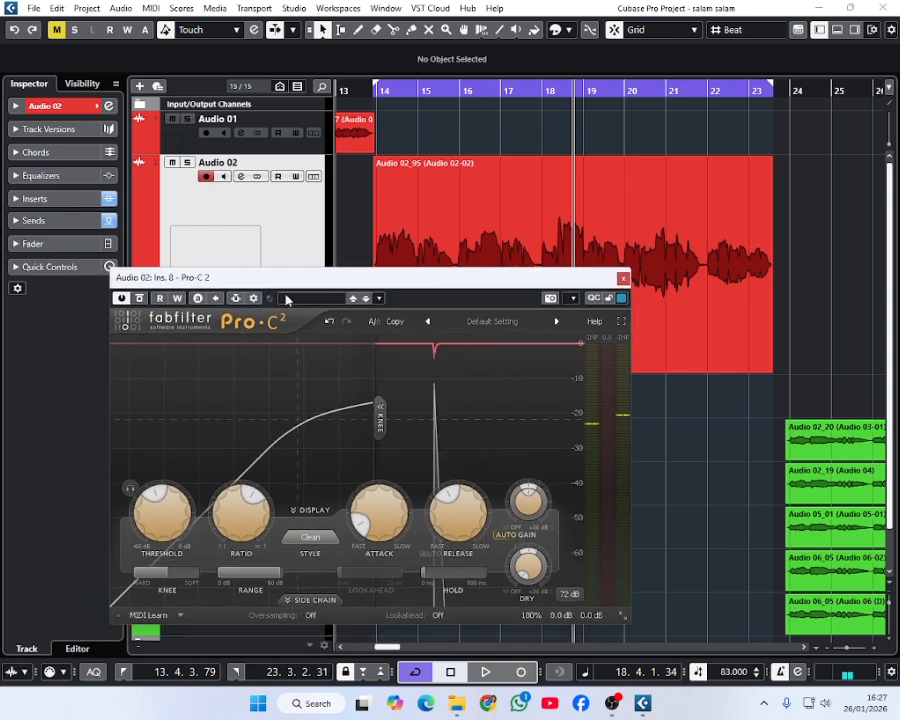
# Play Audio 02 from the start of the loop range and examine the gain reduction in Pro-C 2
pyautogui.press('KP_1')
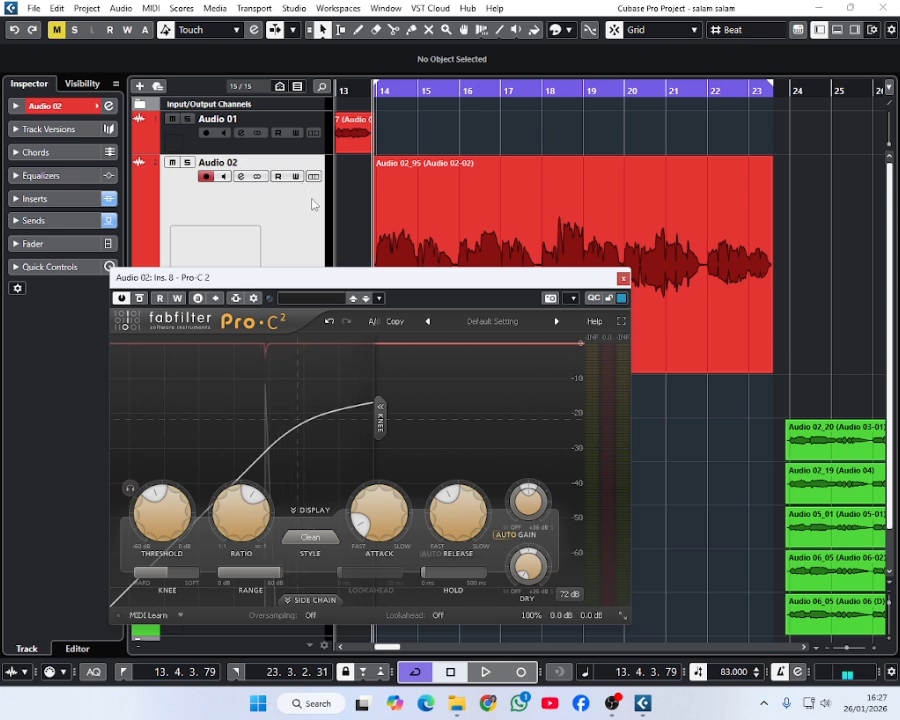
pyautogui.press('space')
pyautogui.moveTo(172, 521)
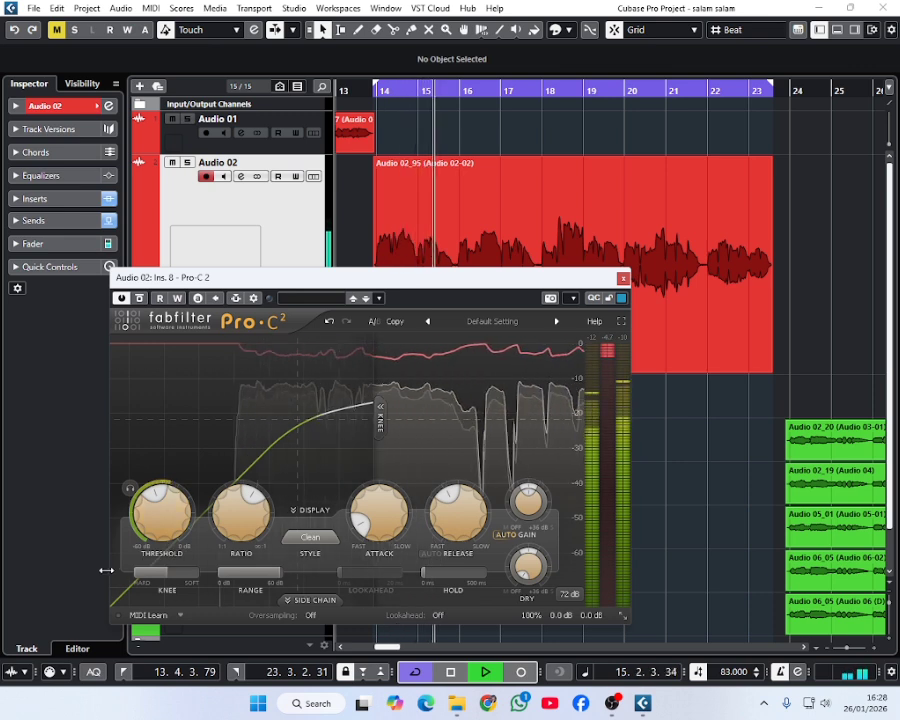
pyautogui.moveTo(165, 576)
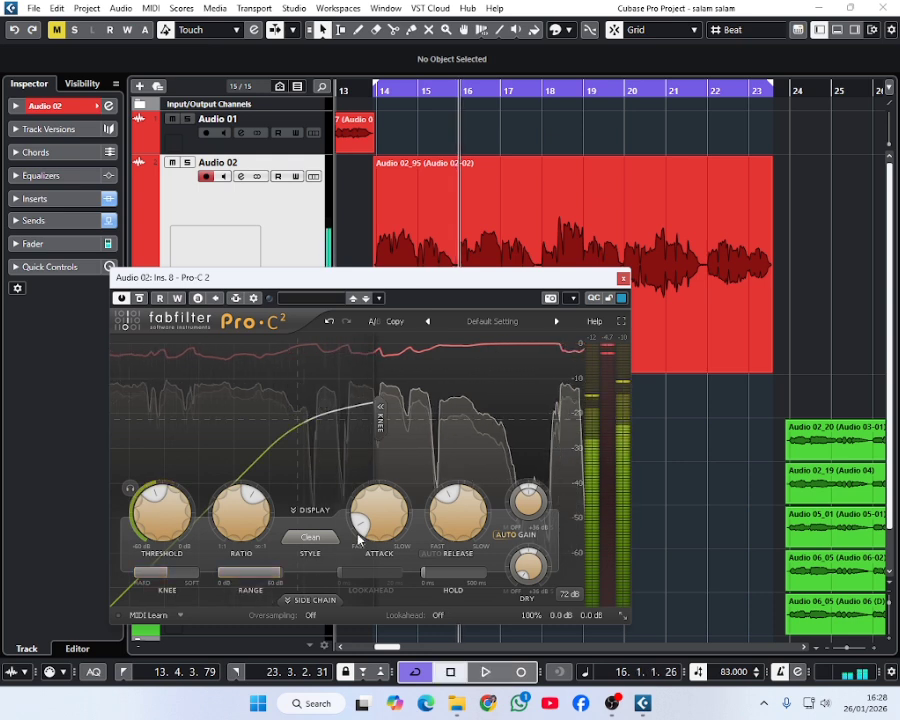
pyautogui.moveTo(378, 530)
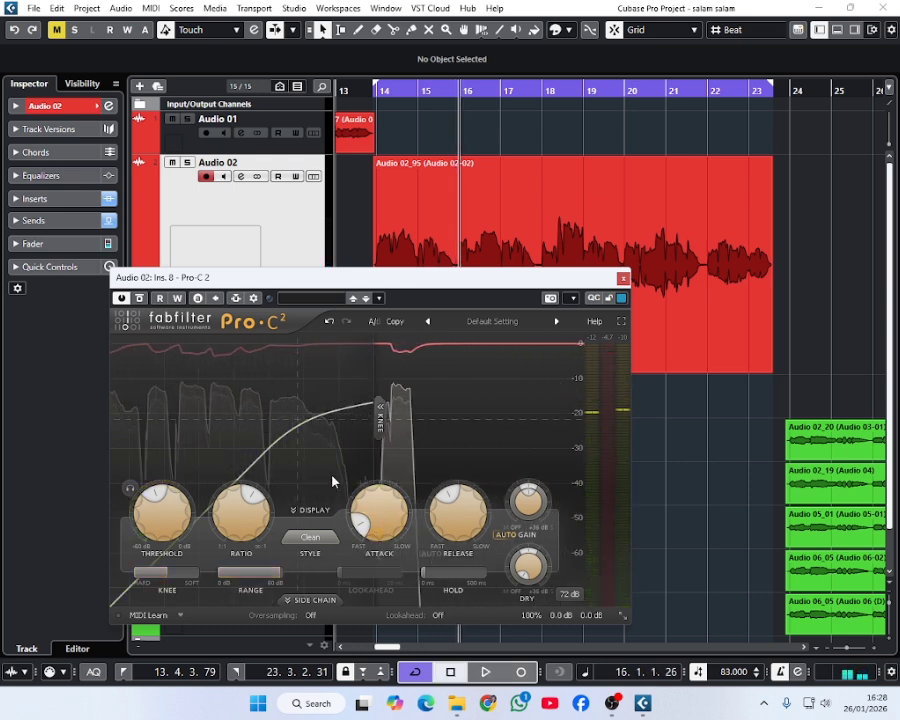
pyautogui.moveTo(528, 512)
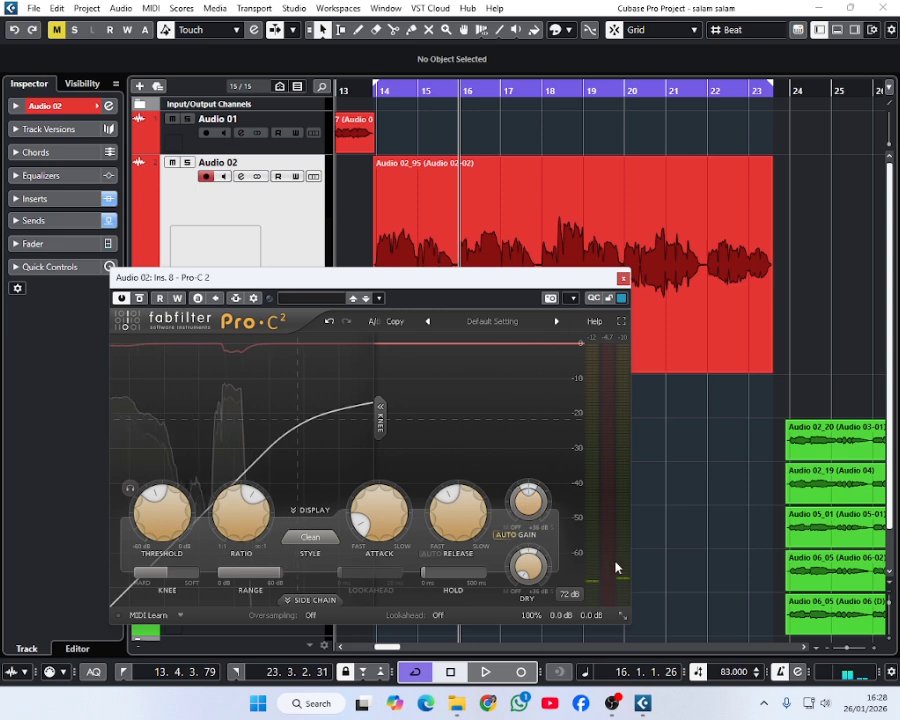
# Show the channel fader of Audio 02 in the Inspector and reposition the Pro-C 2 window to keep it visible
pyautogui.click(33, 243)
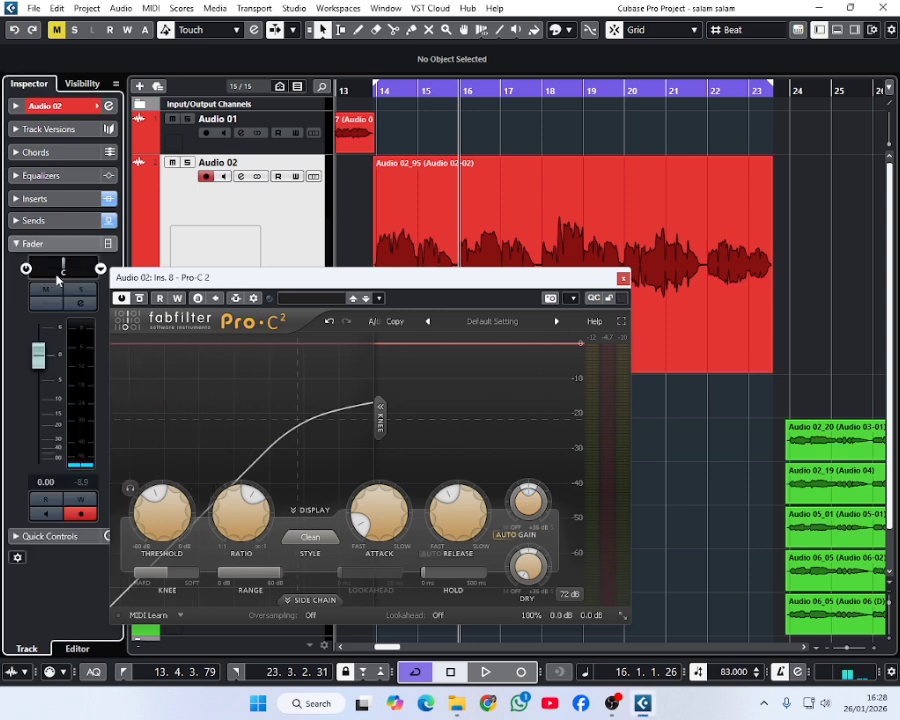
pyautogui.moveTo(430, 275); pyautogui.dragTo(462, 345)
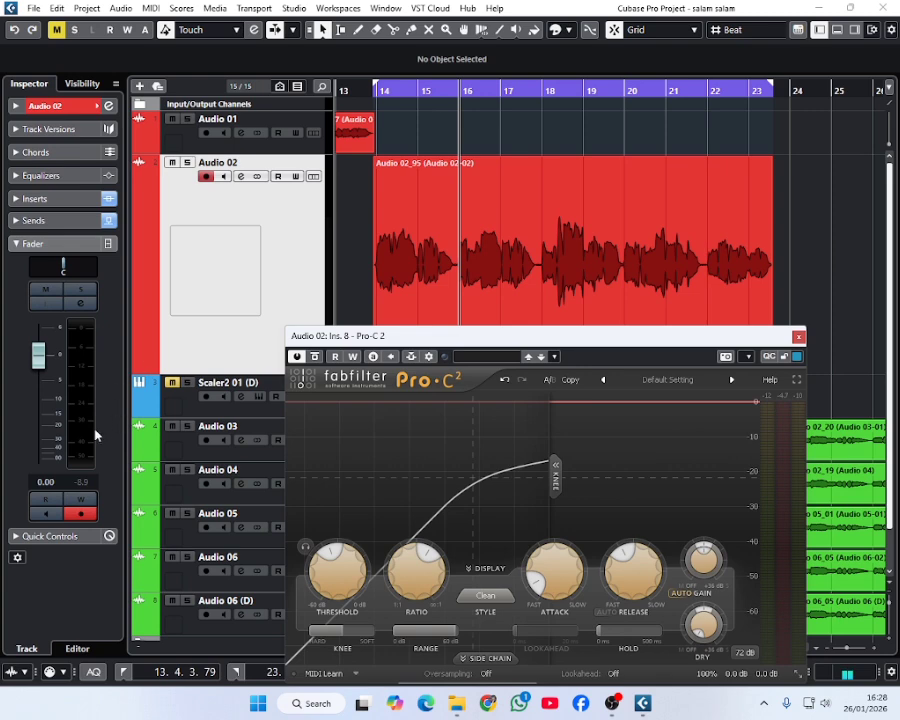
pyautogui.moveTo(362, 341); pyautogui.dragTo(268, 297)
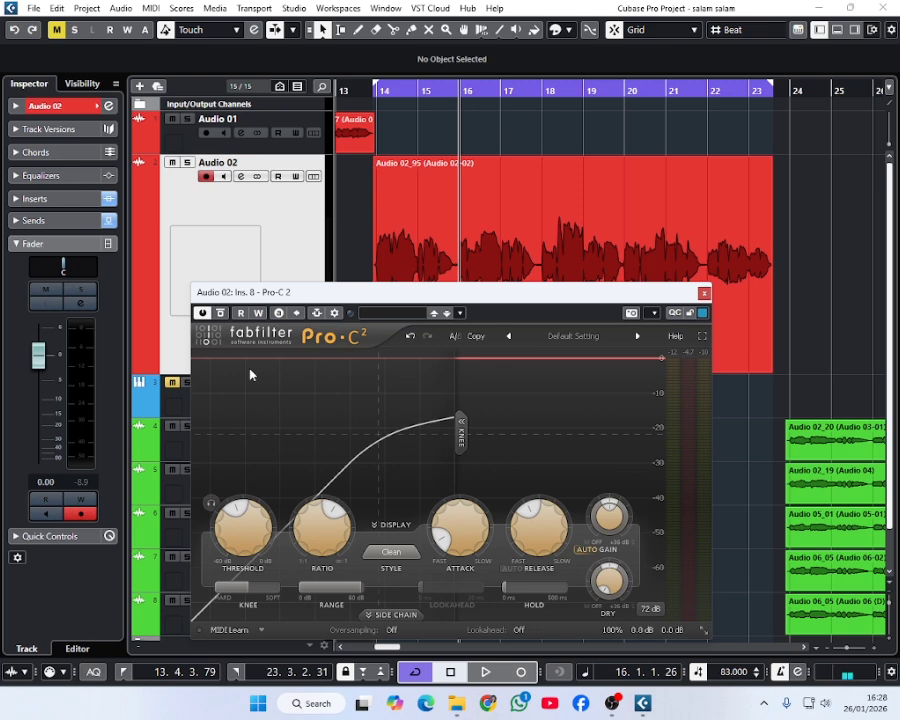
pyautogui.moveTo(246, 294); pyautogui.dragTo(218, 245)
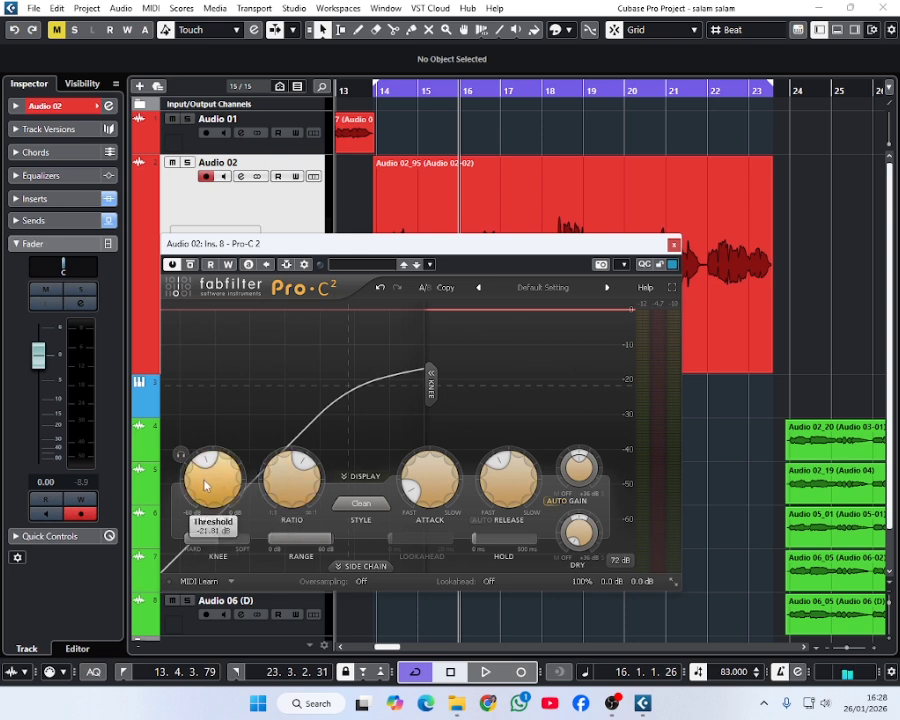
# Try different Pro-C 2 threshold settings, ending at about -24.6 dB
pyautogui.moveTo(218, 482); pyautogui.dragTo(390, 366)
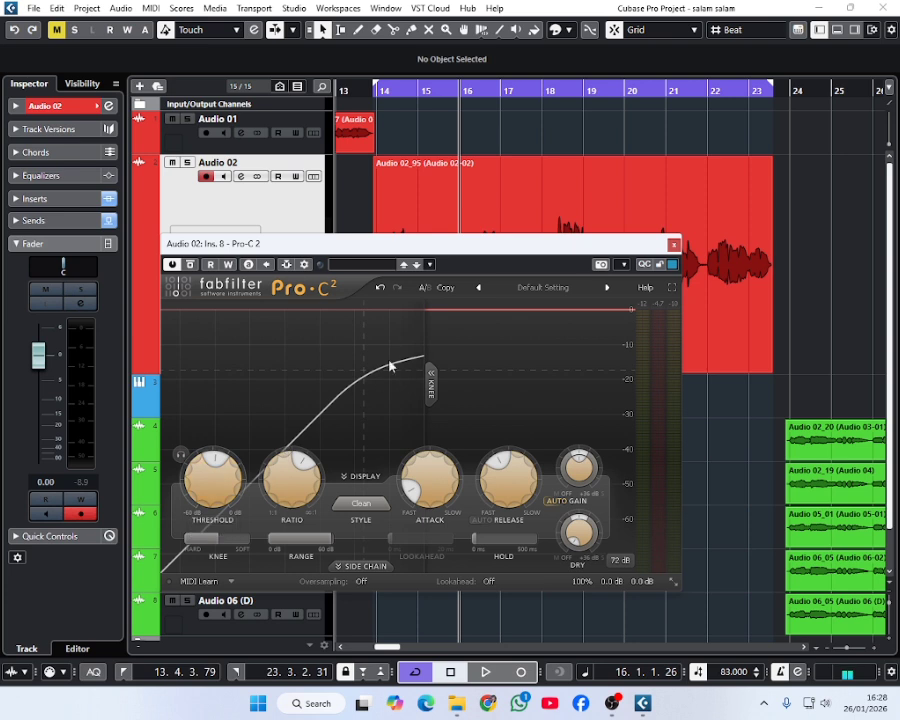
pyautogui.scroll(3, 197, 505)
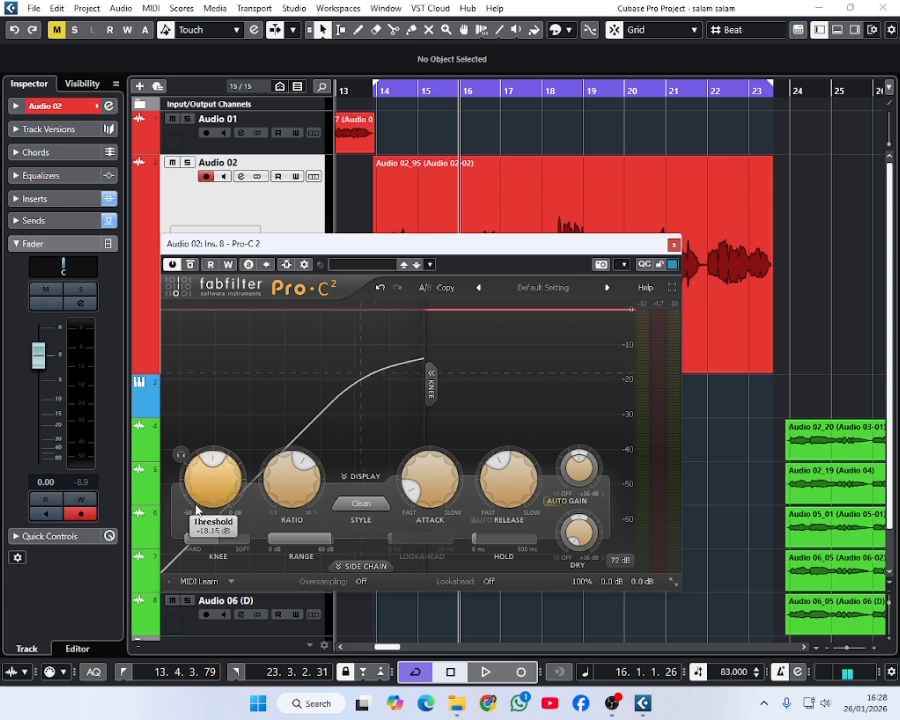
pyautogui.scroll(-2, 197, 509)
pyautogui.moveTo(207, 494)
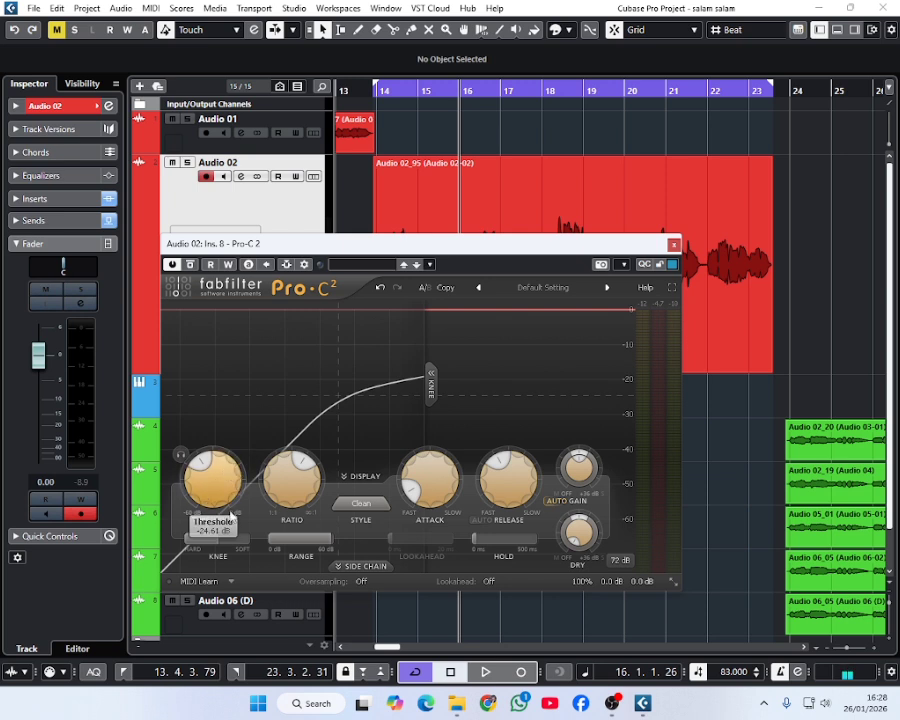
# Play Audio 02 from the loop start while raising the Pro-C 2 threshold to about -20 dB and lengthening the attack slightly
pyautogui.moveTo(418, 497)
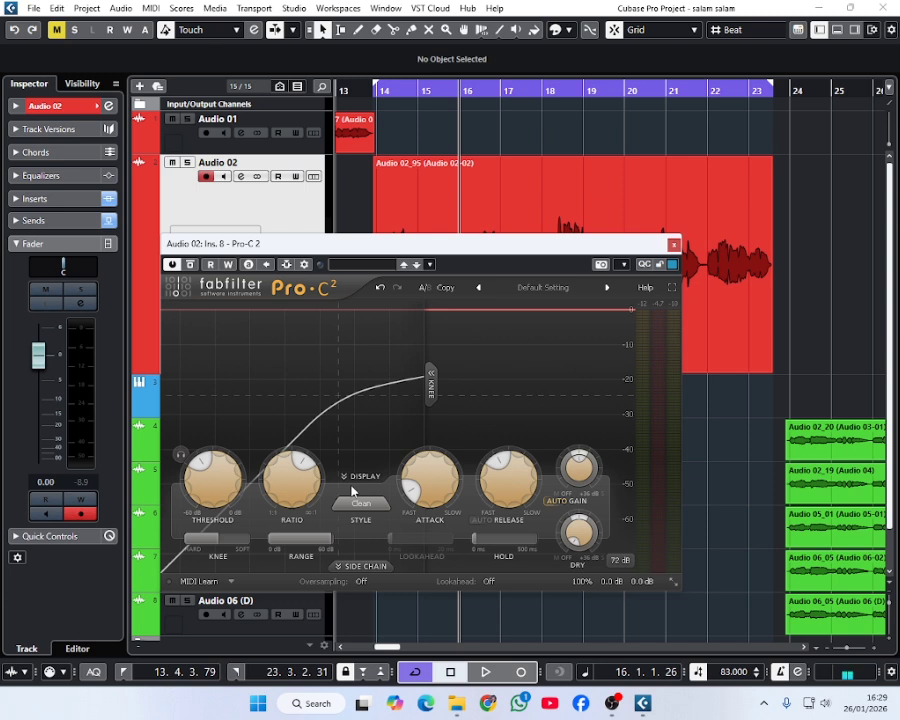
pyautogui.moveTo(446, 493)
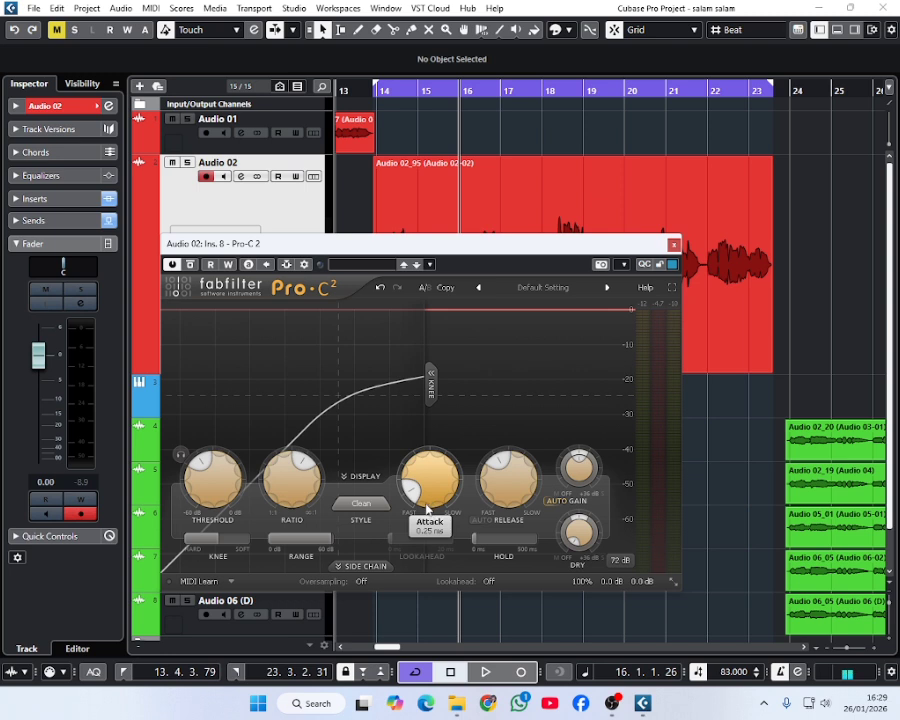
pyautogui.press('space')
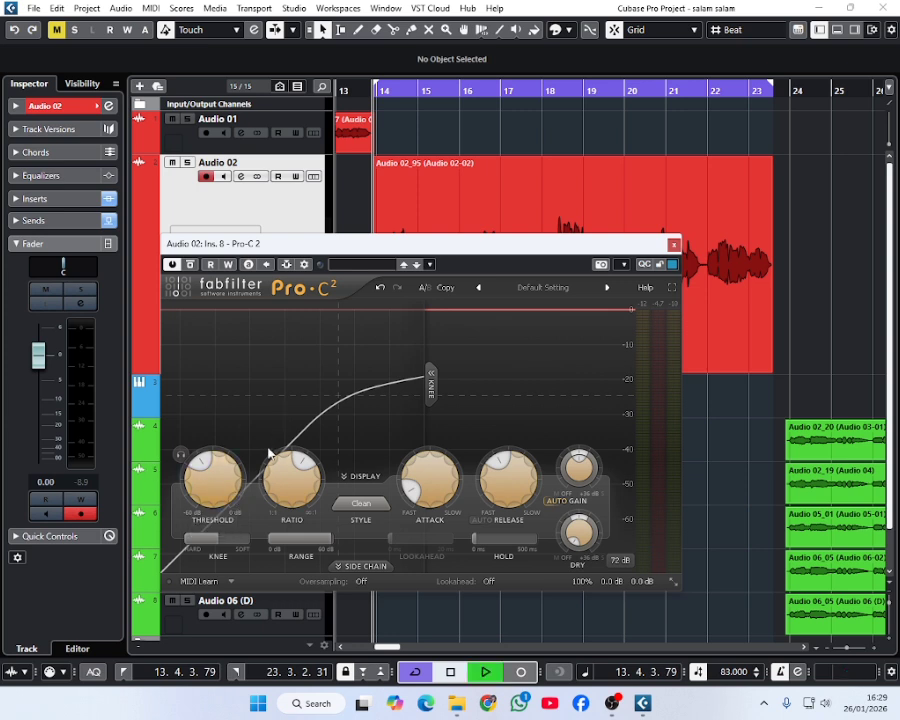
pyautogui.press('space')
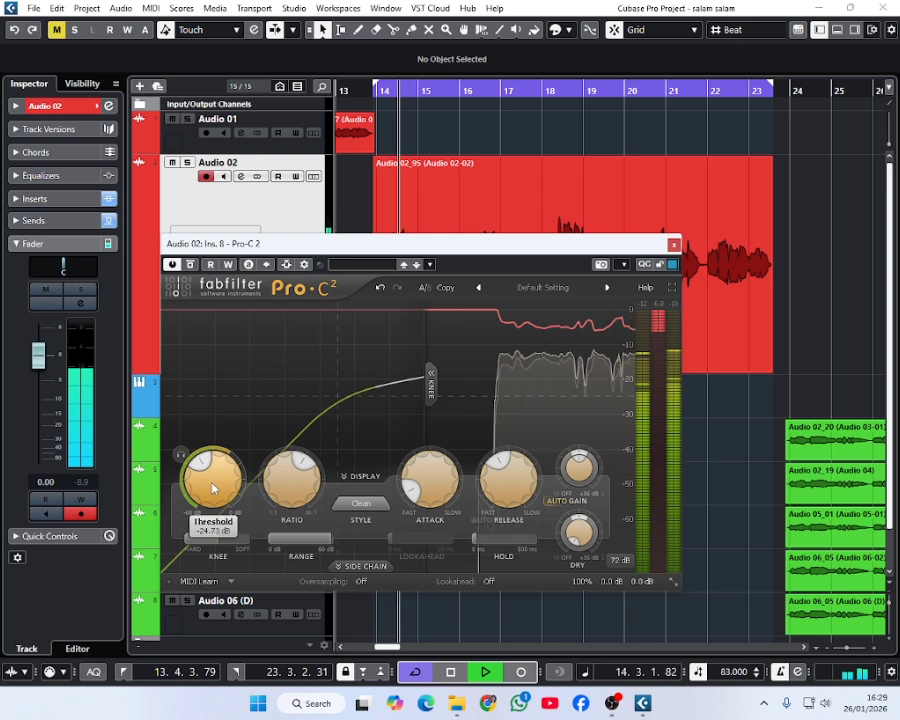
pyautogui.scroll(4, 212, 488)
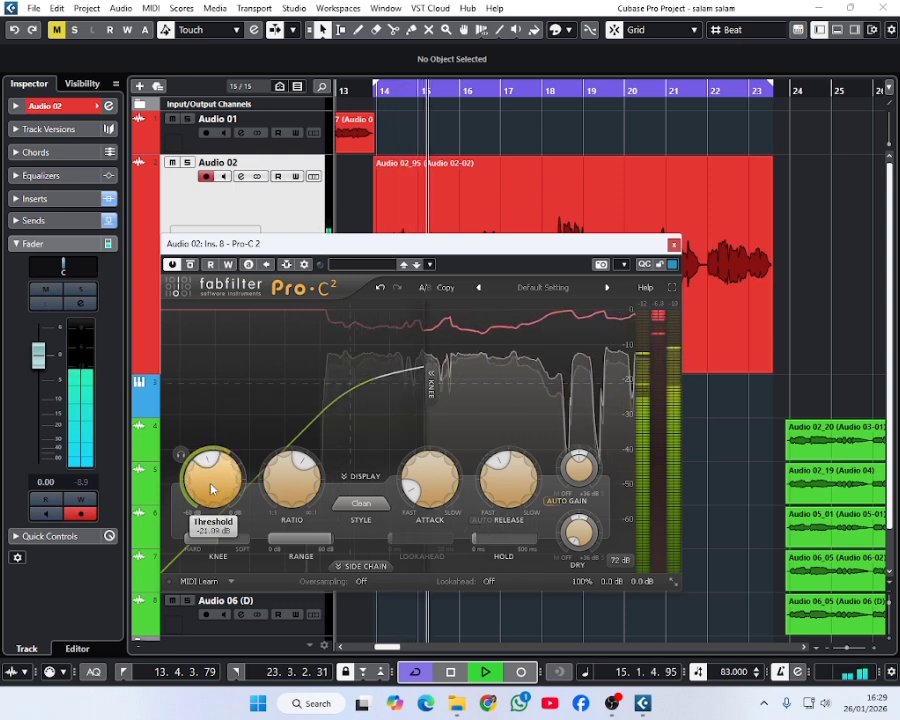
pyautogui.scroll(1, 210, 489)
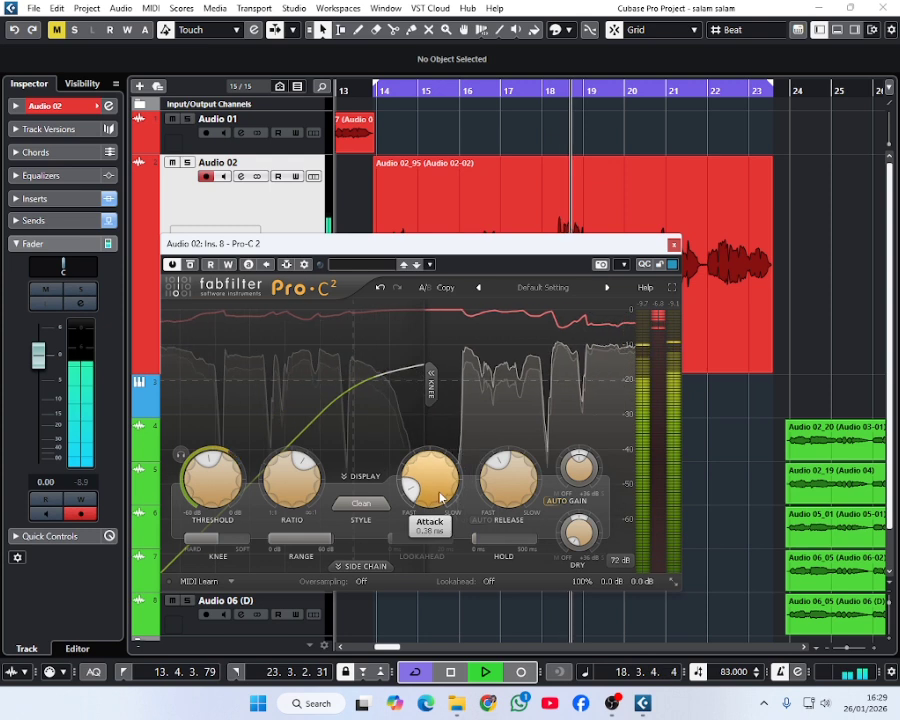
pyautogui.scroll(2, 440, 497)
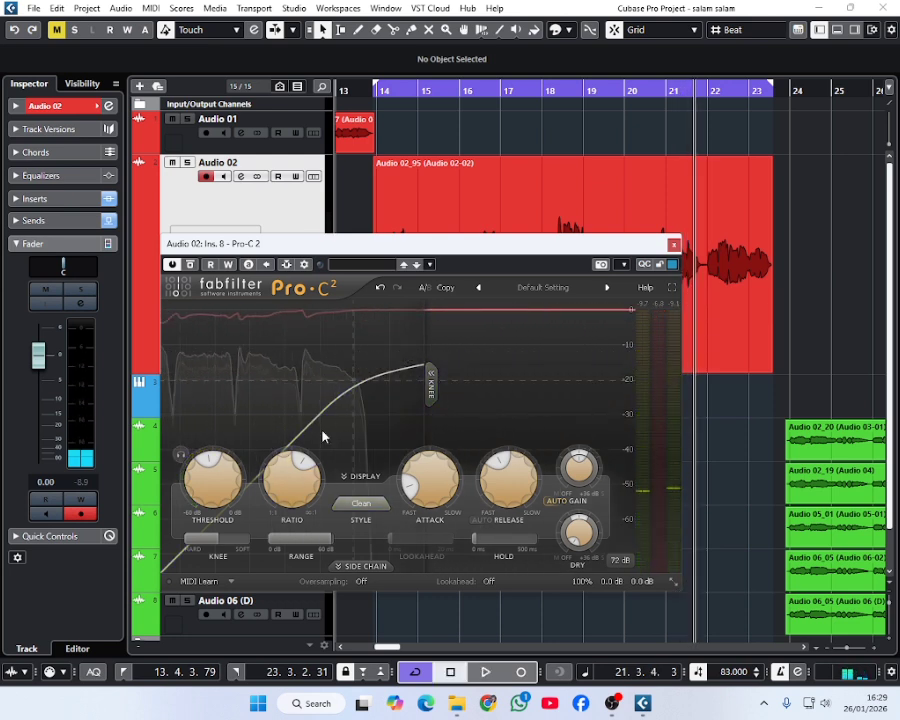
# Move the Pro-C 2 window clear of the Audio 02 track header and play from the loop start to examine the channel fader's meter
pyautogui.moveTo(220, 472)
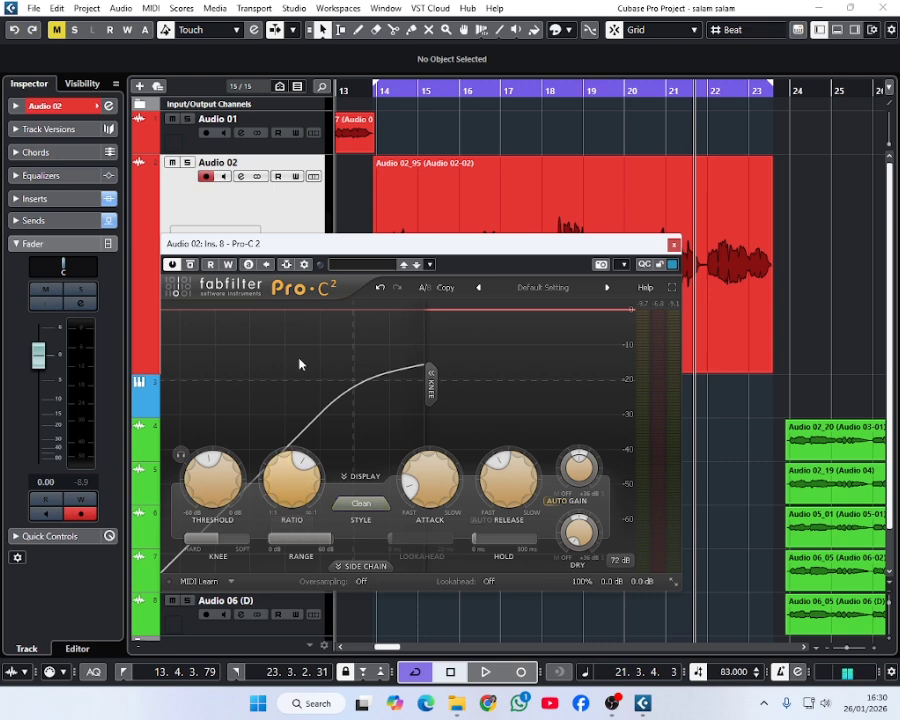
pyautogui.moveTo(275, 254); pyautogui.dragTo(360, 256)
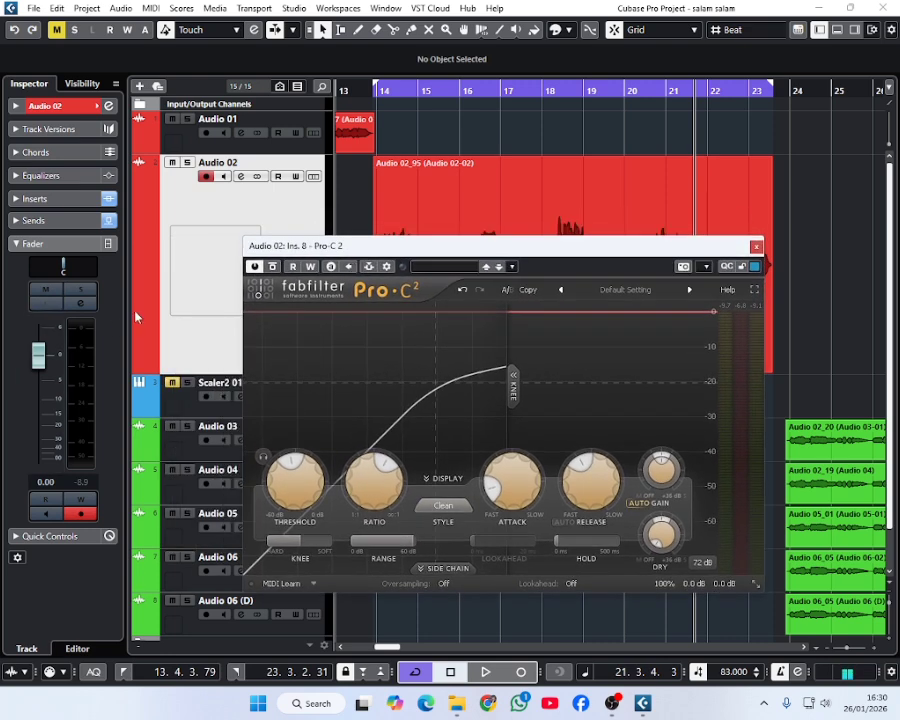
pyautogui.press('KP_1')
pyautogui.press('space')
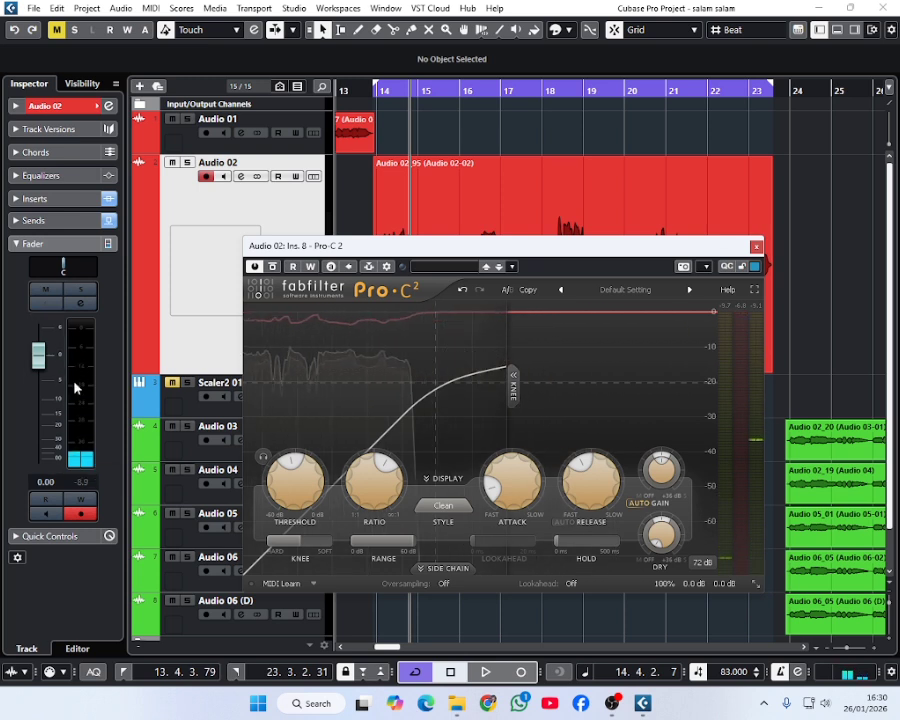
# Reposition the Pro-C 2 window to uncover the Audio 02 waveform and play the clip to examine the gain reduction against its peaks
pyautogui.moveTo(437, 251); pyautogui.dragTo(383, 278)
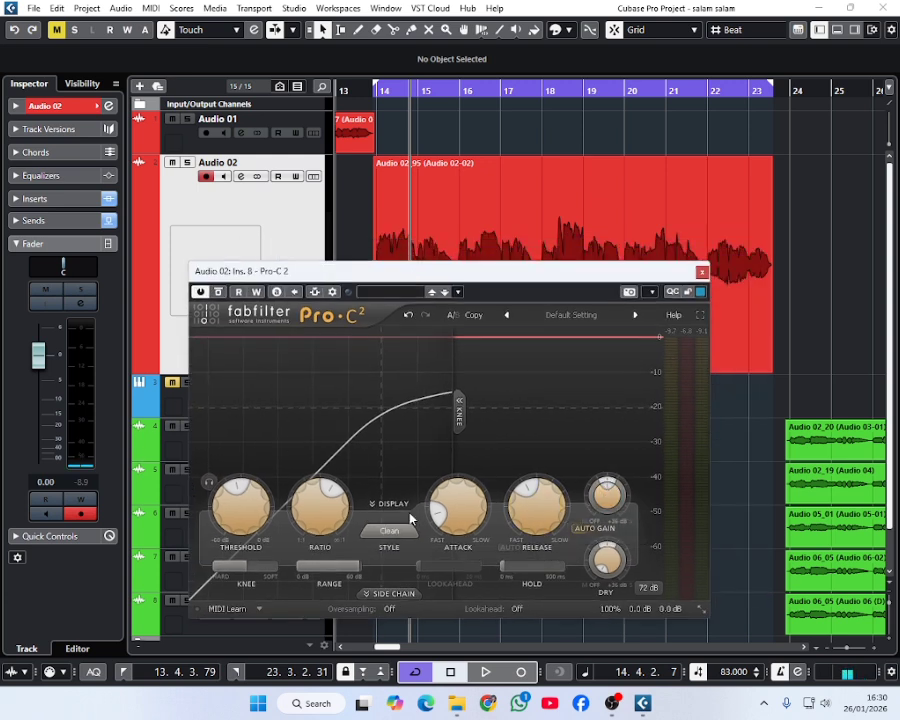
pyautogui.press('space')
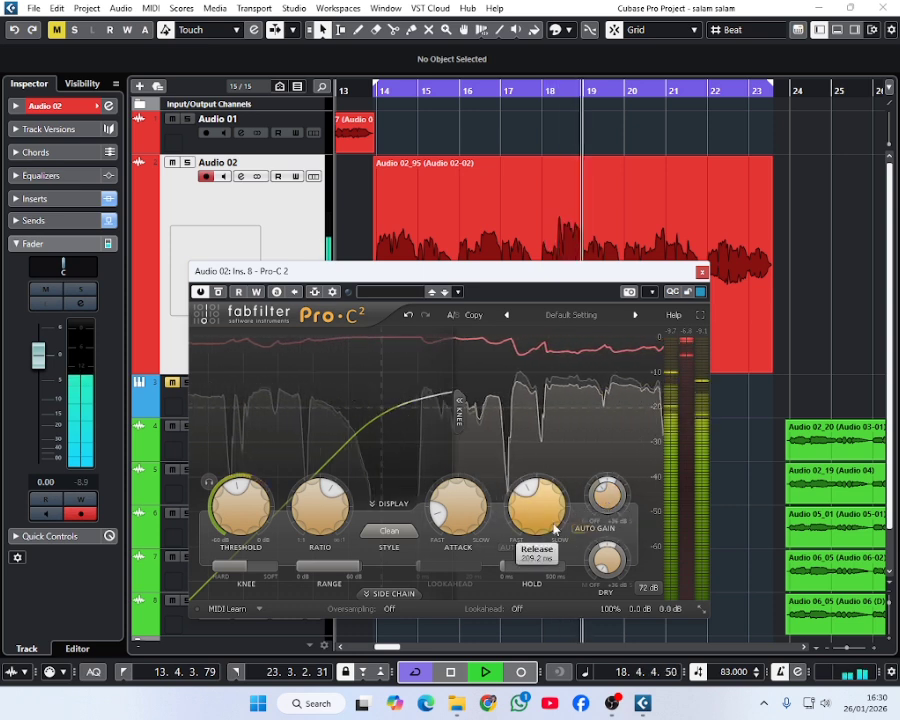
pyautogui.press('space')
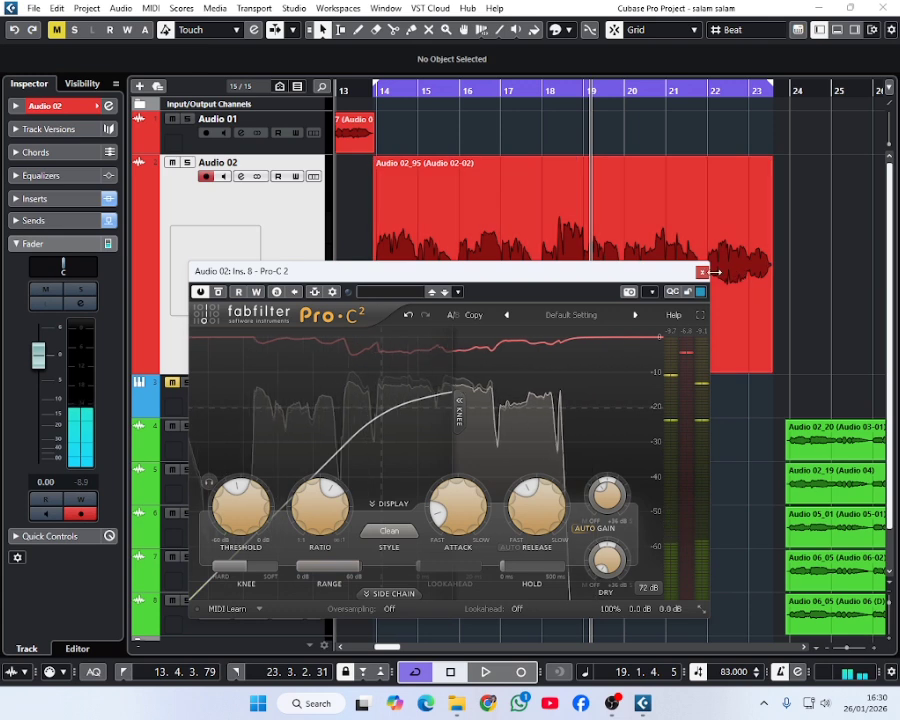
# Close the Pro-C 2 window, show the Master meter, and play Audio 02 from the loop start to examine its output level
pyautogui.click(702, 272)
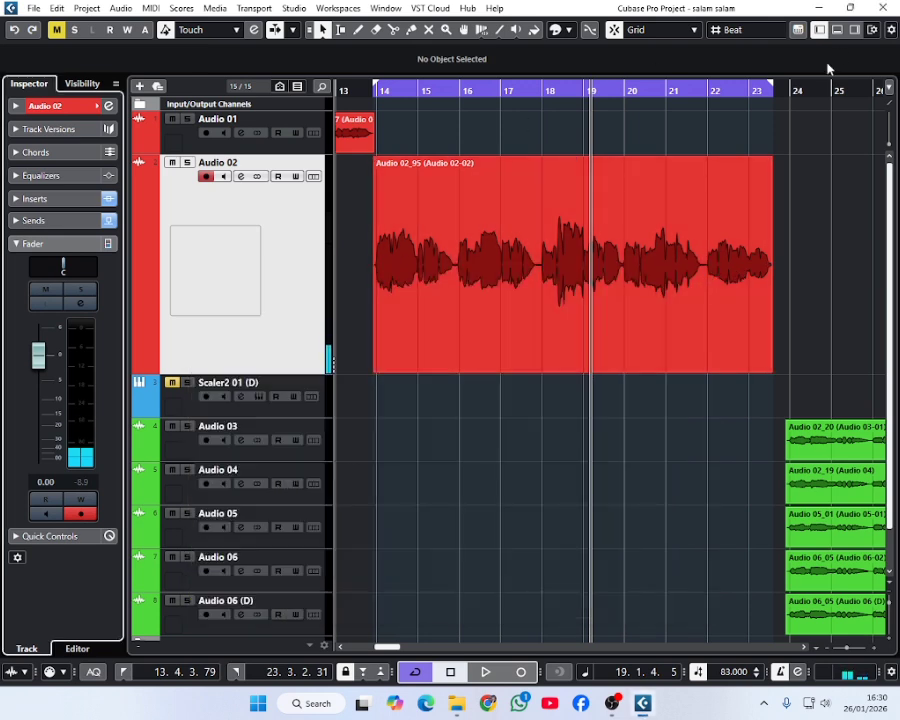
pyautogui.click(857, 31)
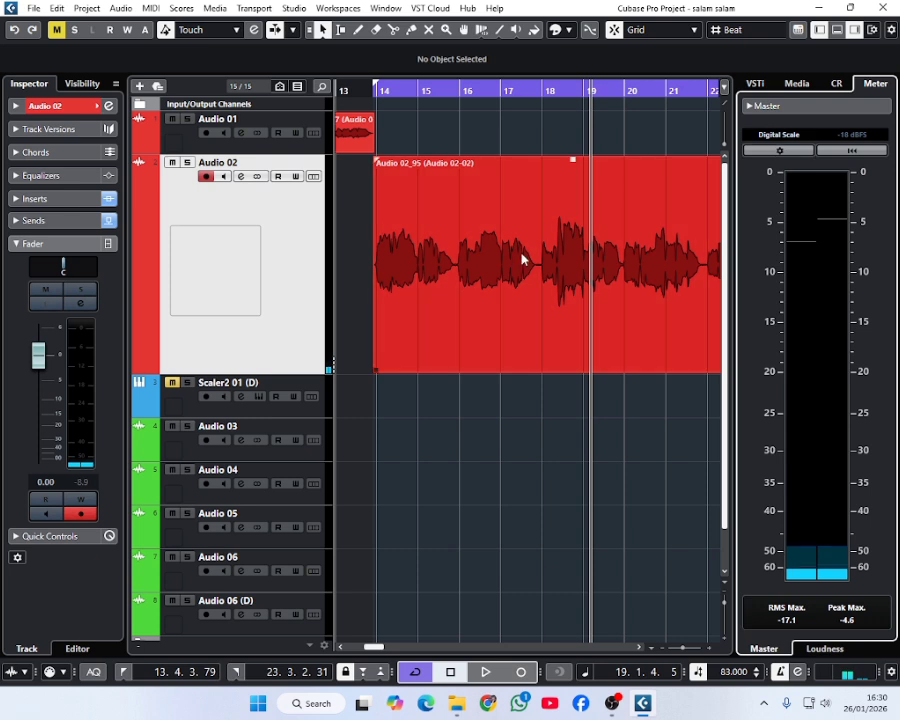
pyautogui.press('KP_1')
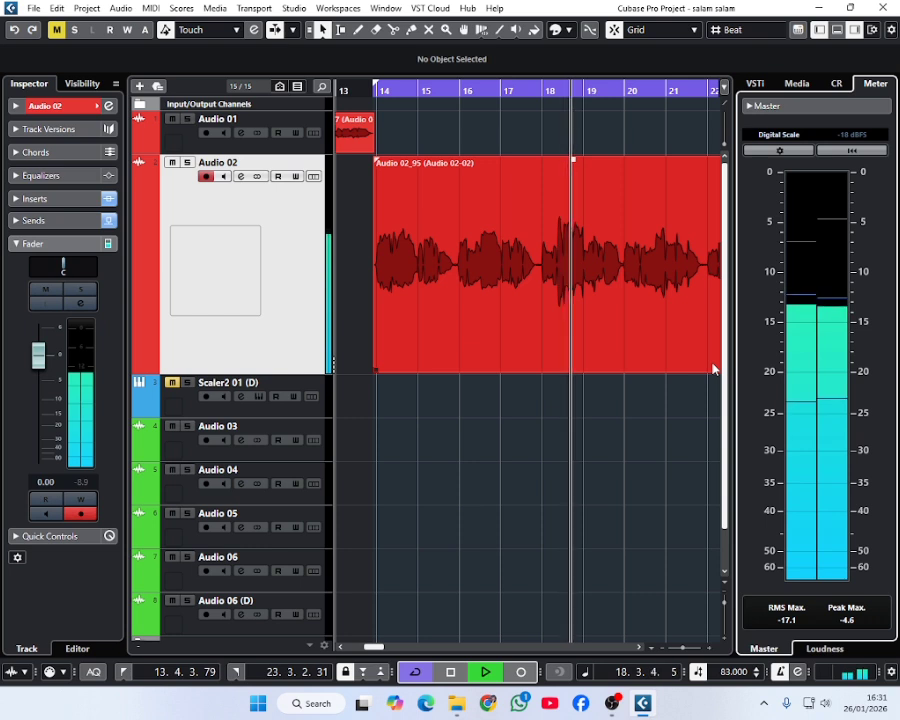
pyautogui.press('space')
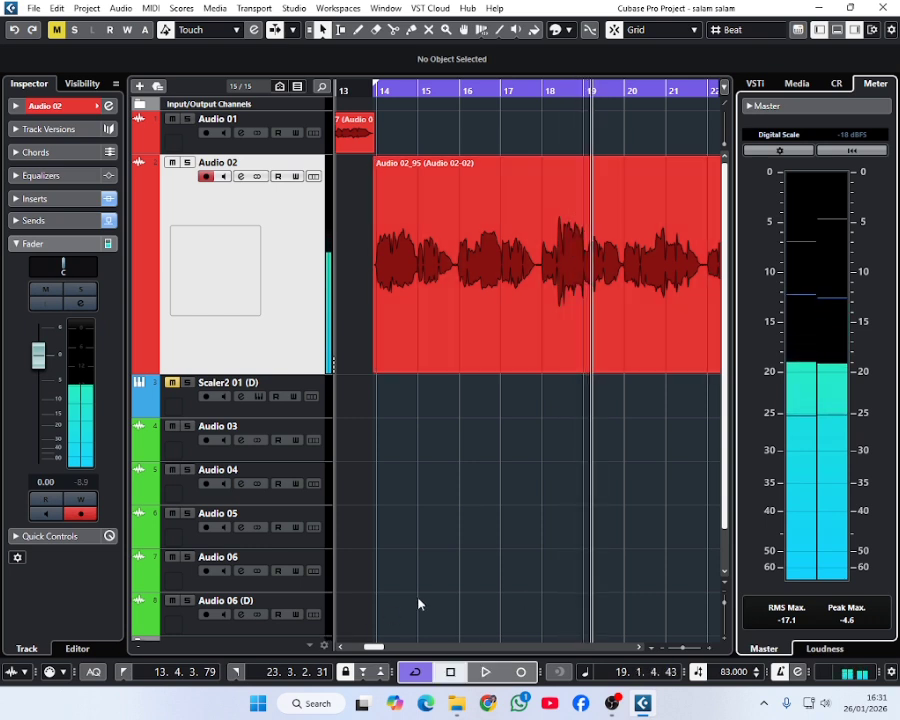
# Hide the Master meter, collapse the Inspector's fader section, and return the playback position to the start of the loop range
pyautogui.click(856, 30)
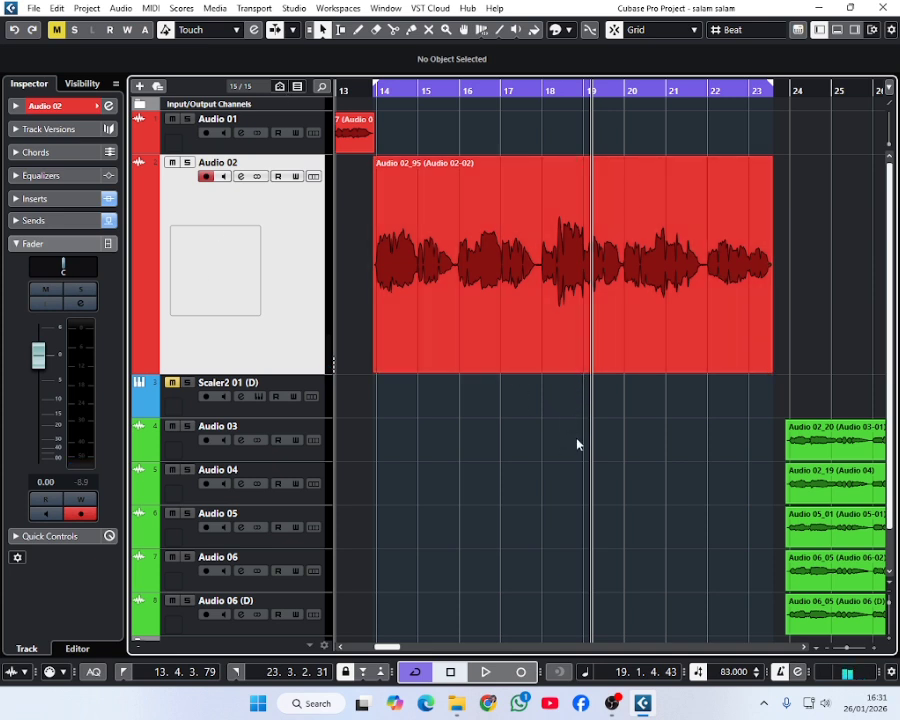
pyautogui.click(33, 243)
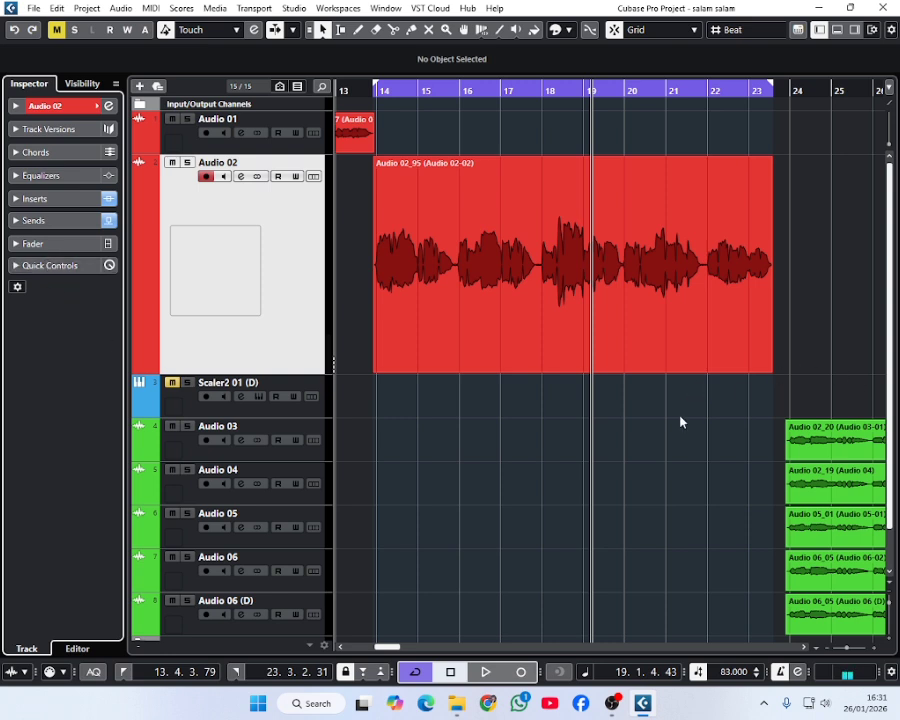
pyautogui.press('space')
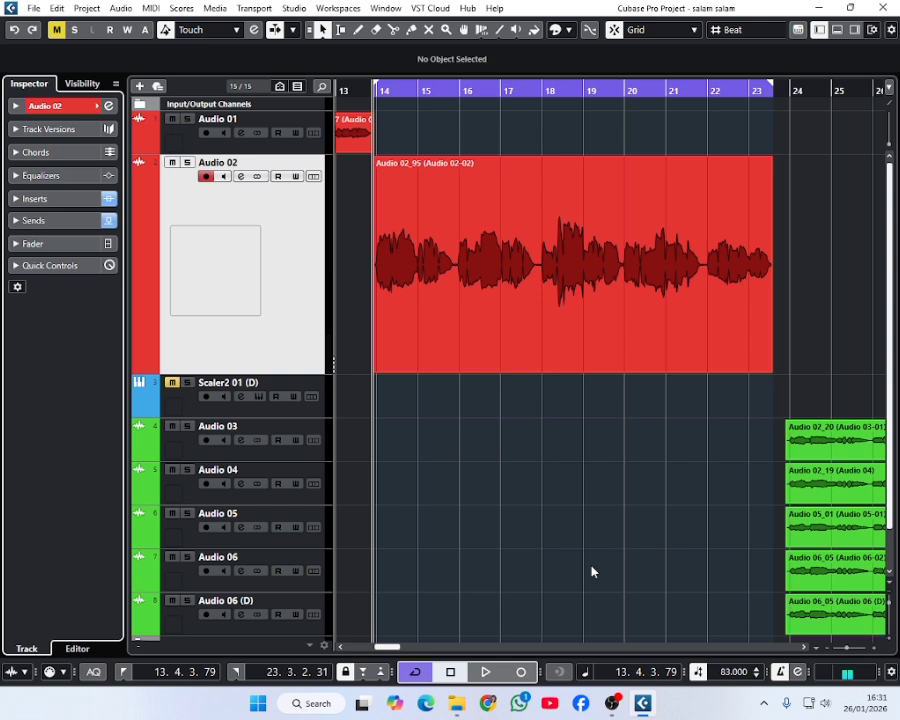
pyautogui.click(612, 703)
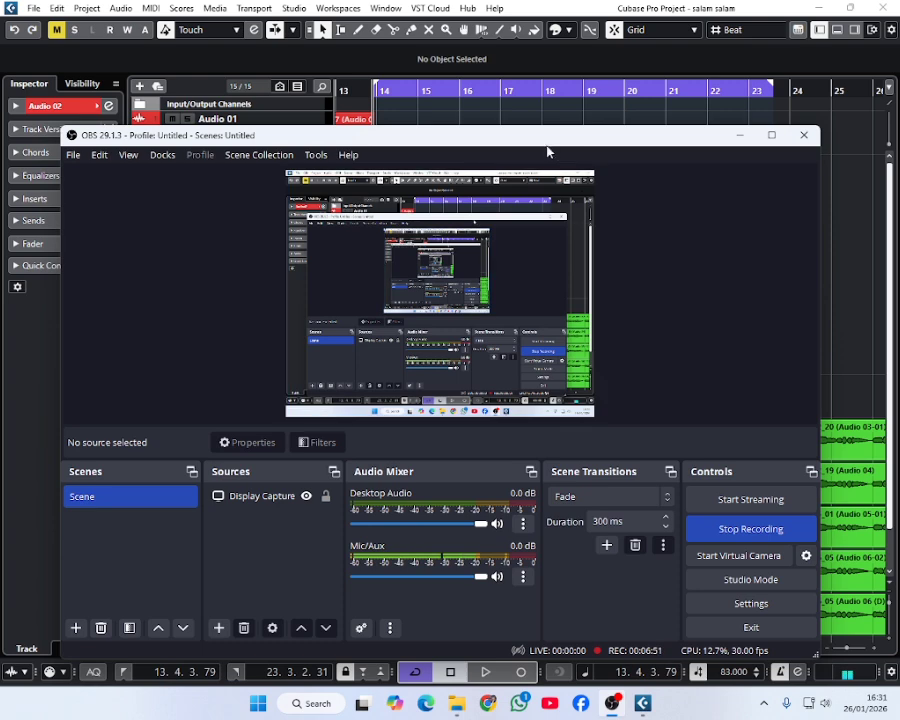
pyautogui.moveTo(542, 148); pyautogui.dragTo(425, 214)
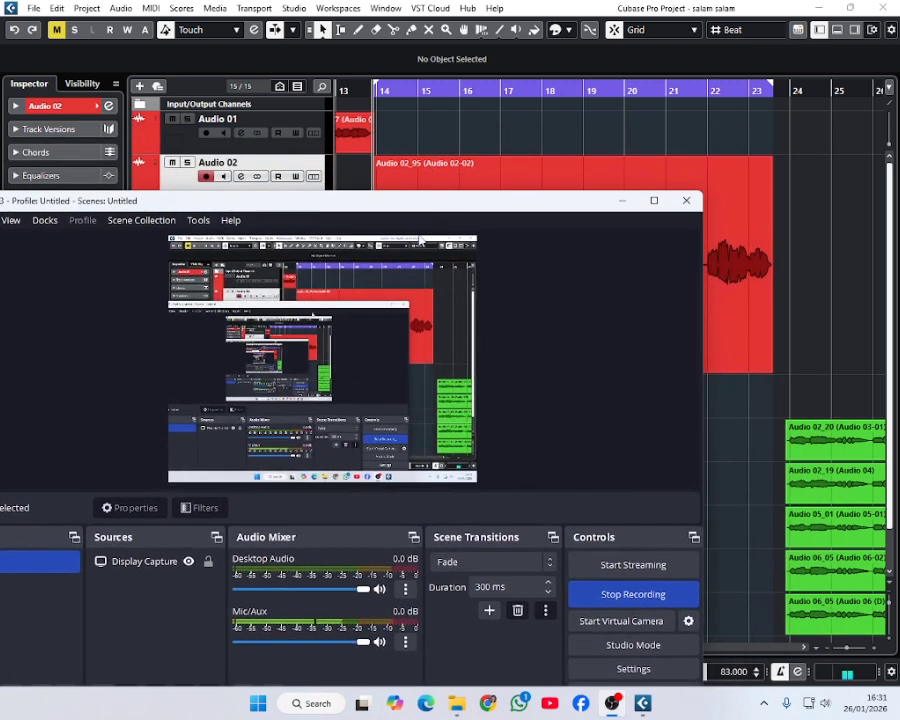